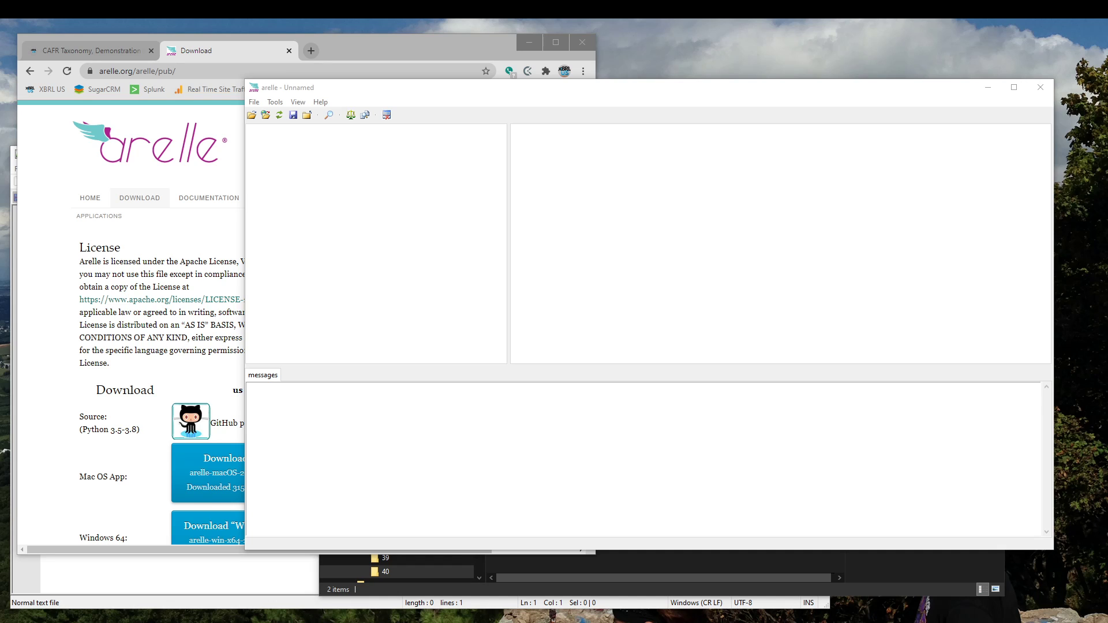
Return to Arelle and open the Plug-in Manager from the Help menu.
left_click(209, 49)
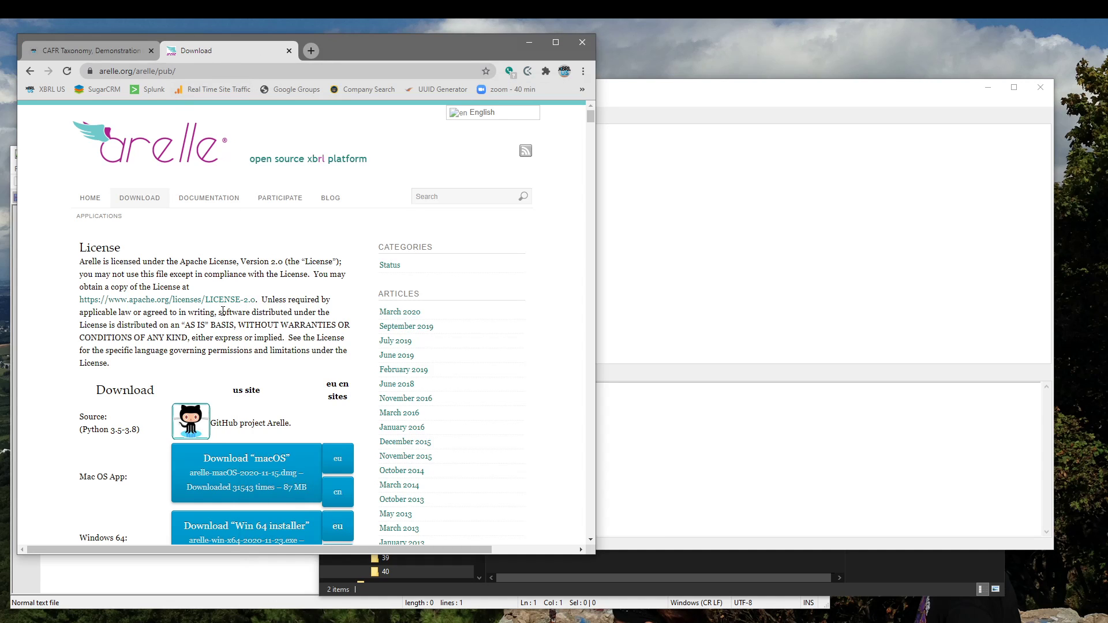
left_click(705, 99)
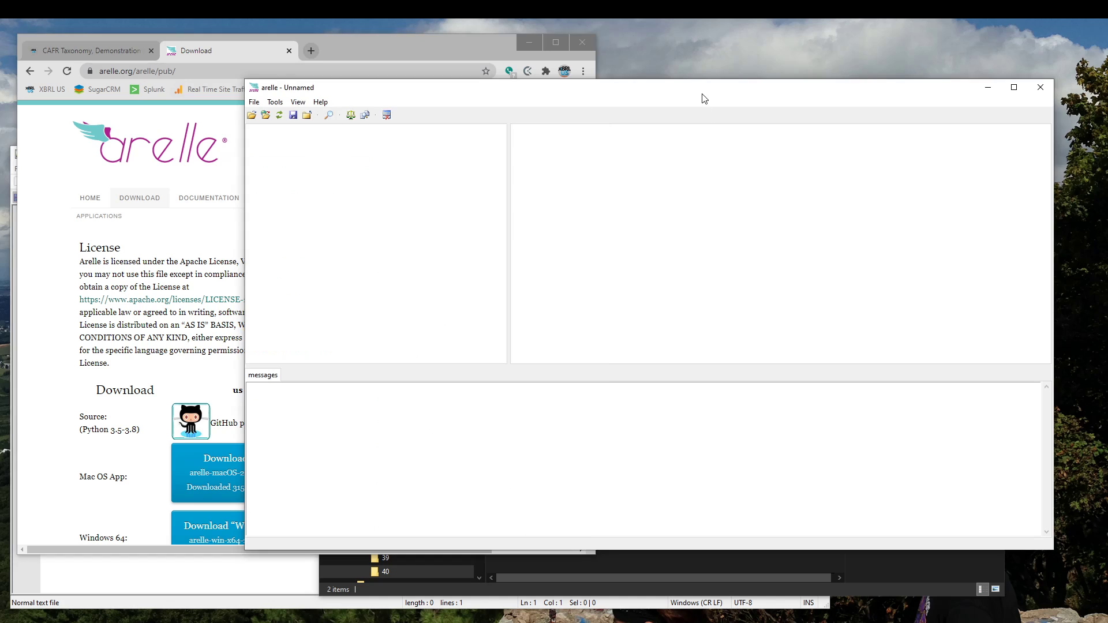
left_click(324, 105)
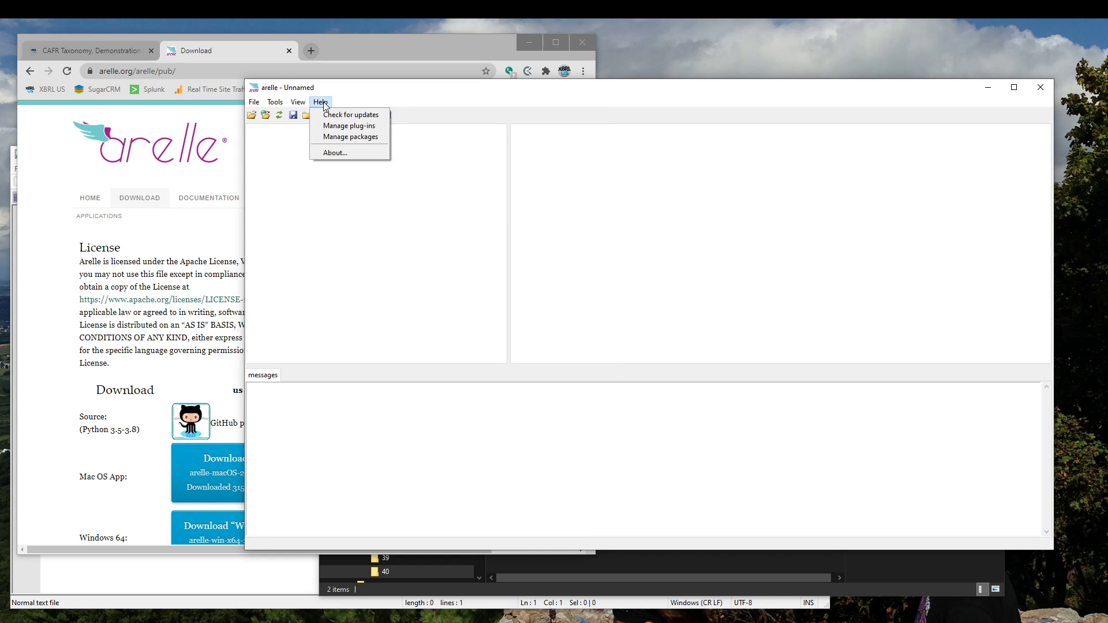
left_click(347, 126)
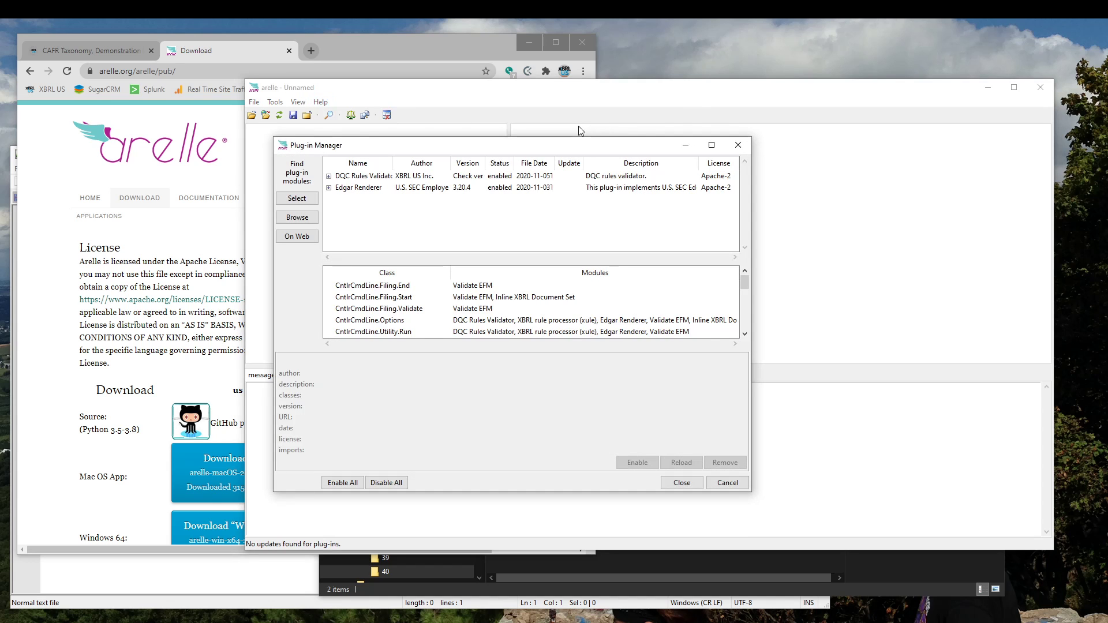
Add the EdgarRenderer plug-in module so Edgar Renderer 3.20.4 is enabled.
left_click_drag(591, 149, 692, 66)
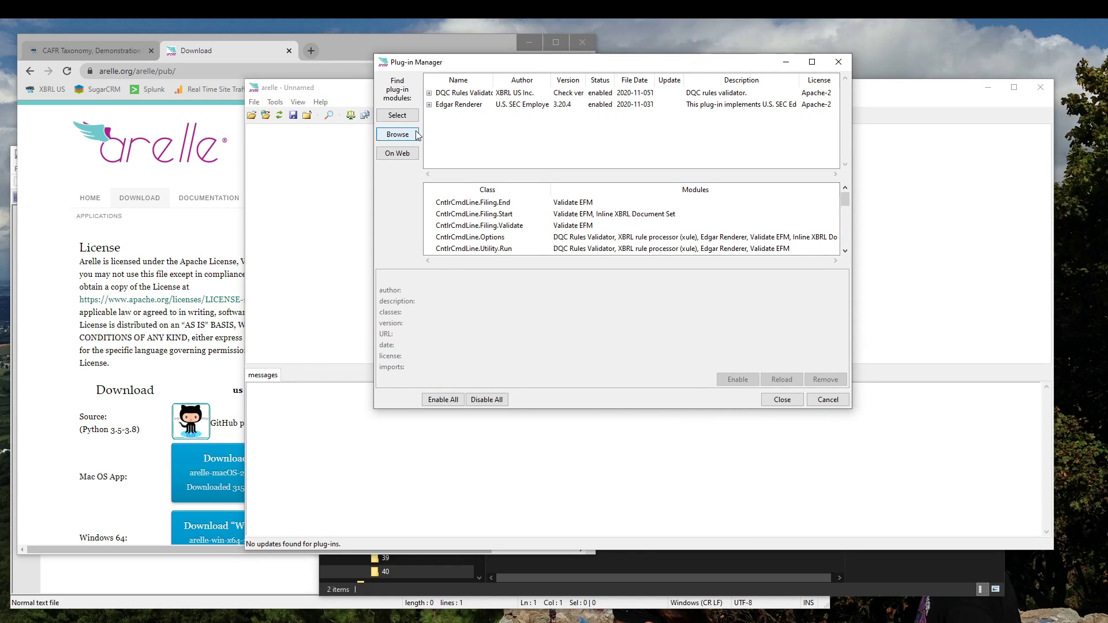
key("Tab")
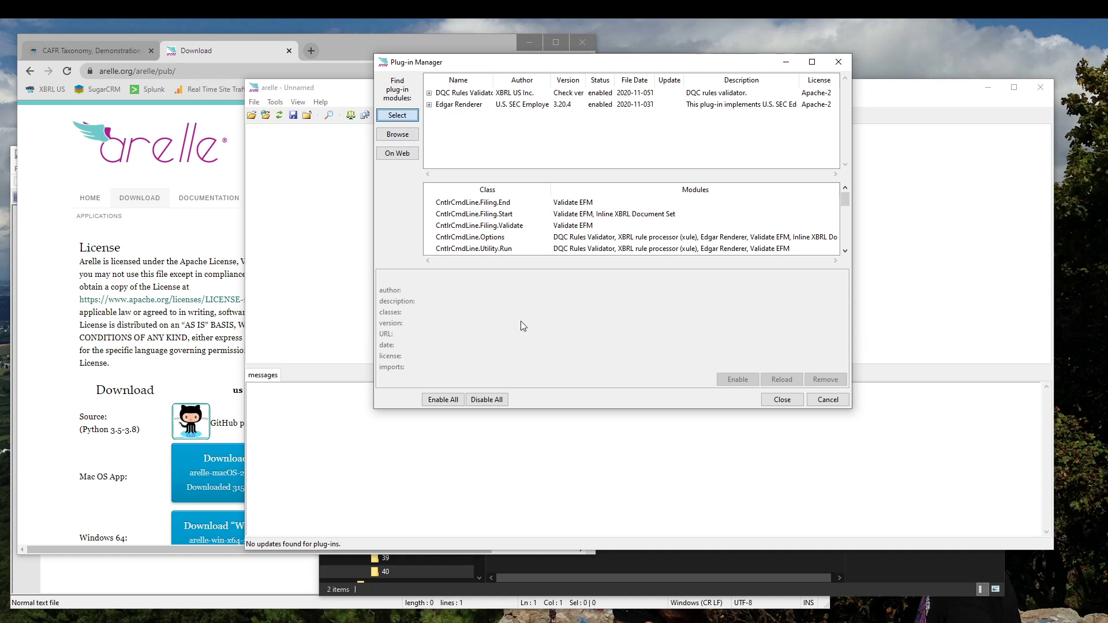
key("space")
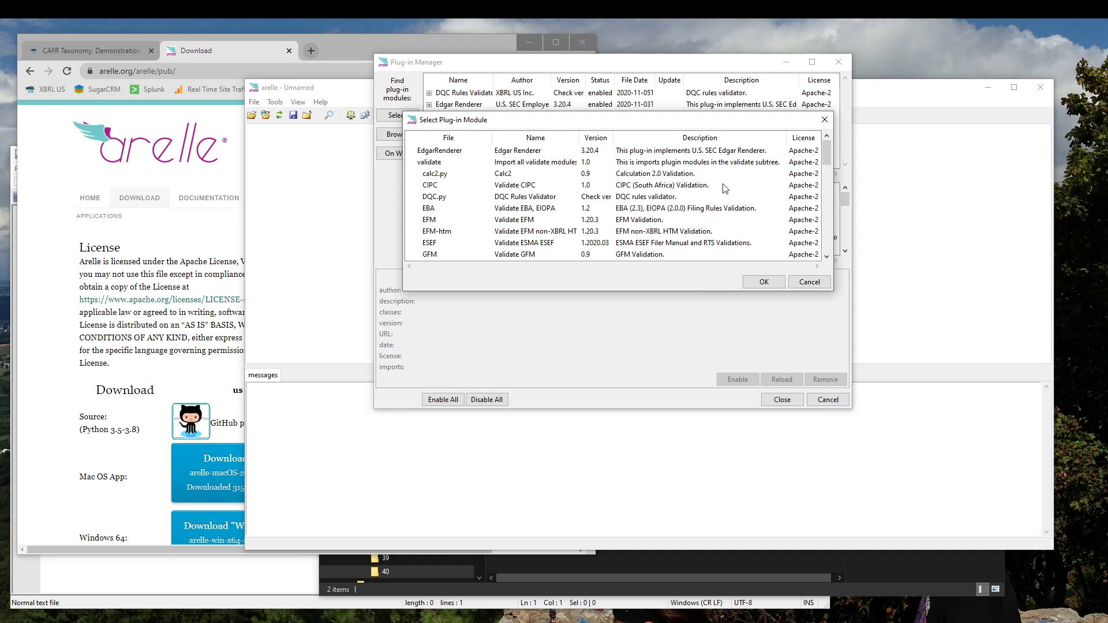
left_click(444, 155)
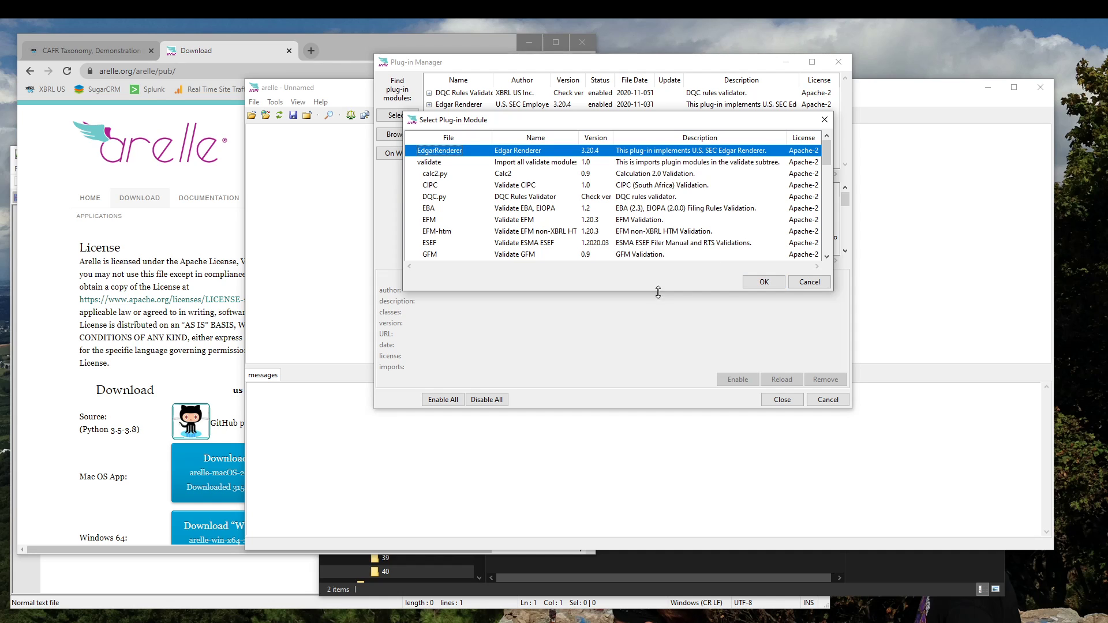
left_click(811, 285)
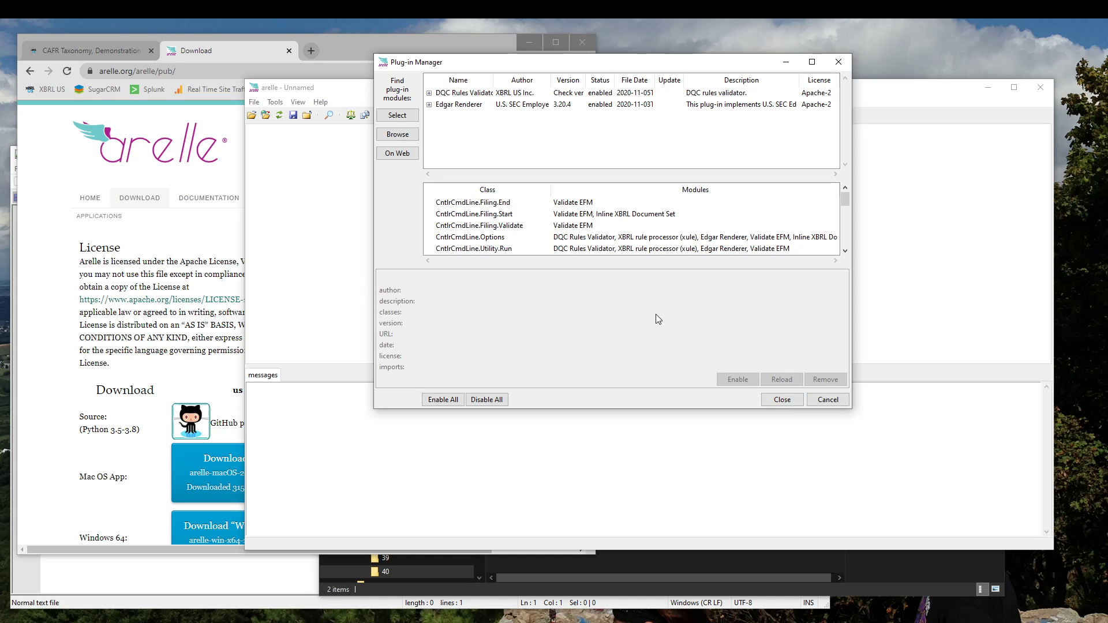
Close the Plug-in Manager and review the View > Edgar Renderer settings.
left_click(827, 400)
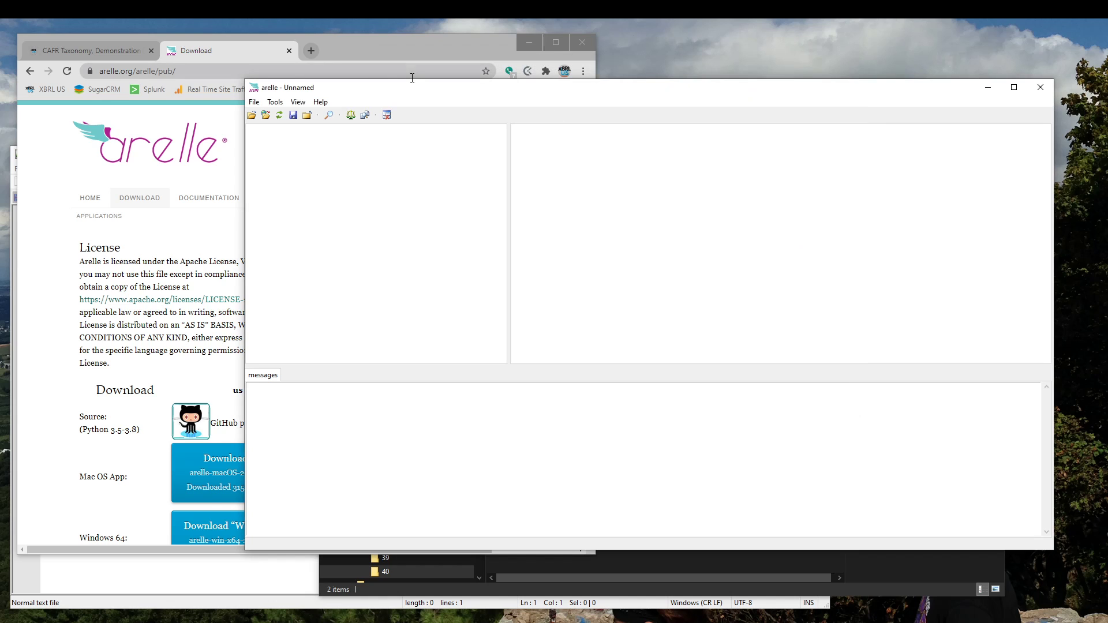
left_click(299, 102)
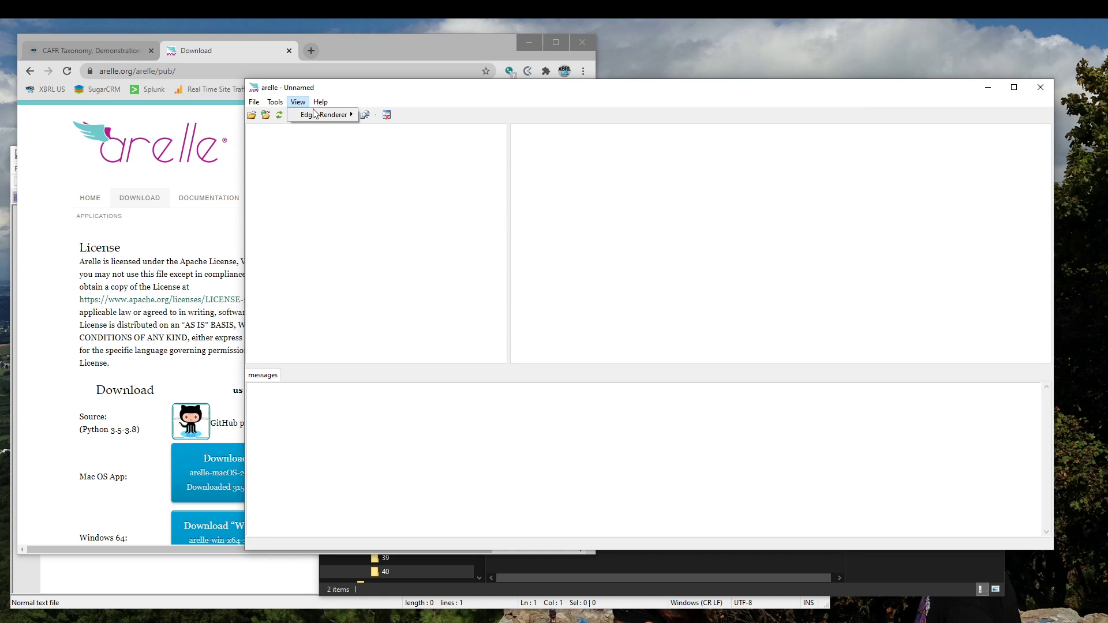
mouse_move(320, 115)
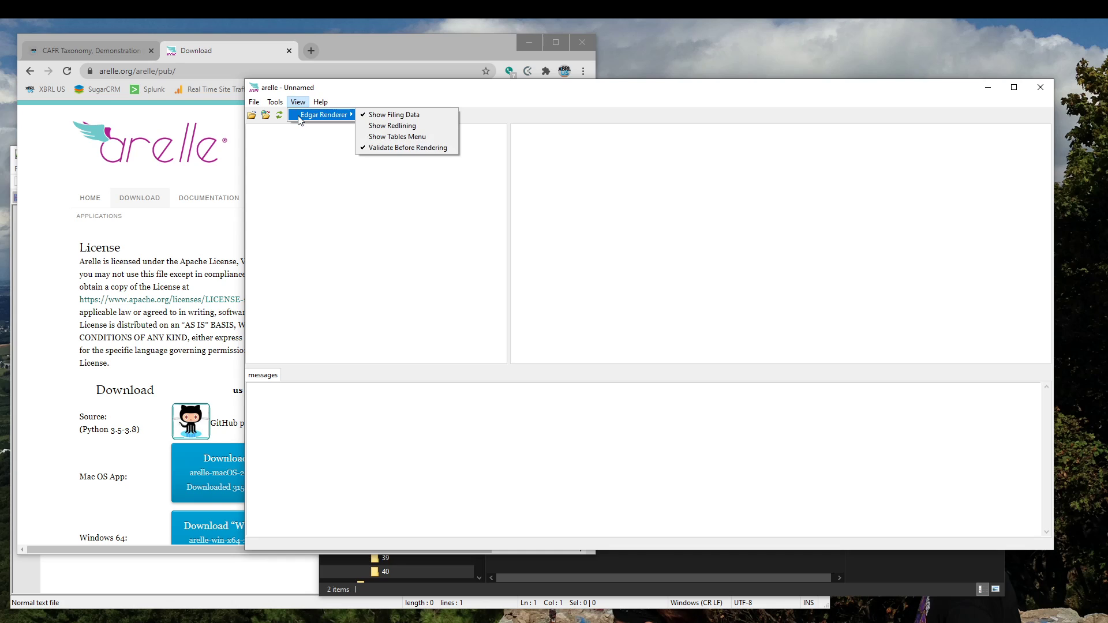
left_click(373, 93)
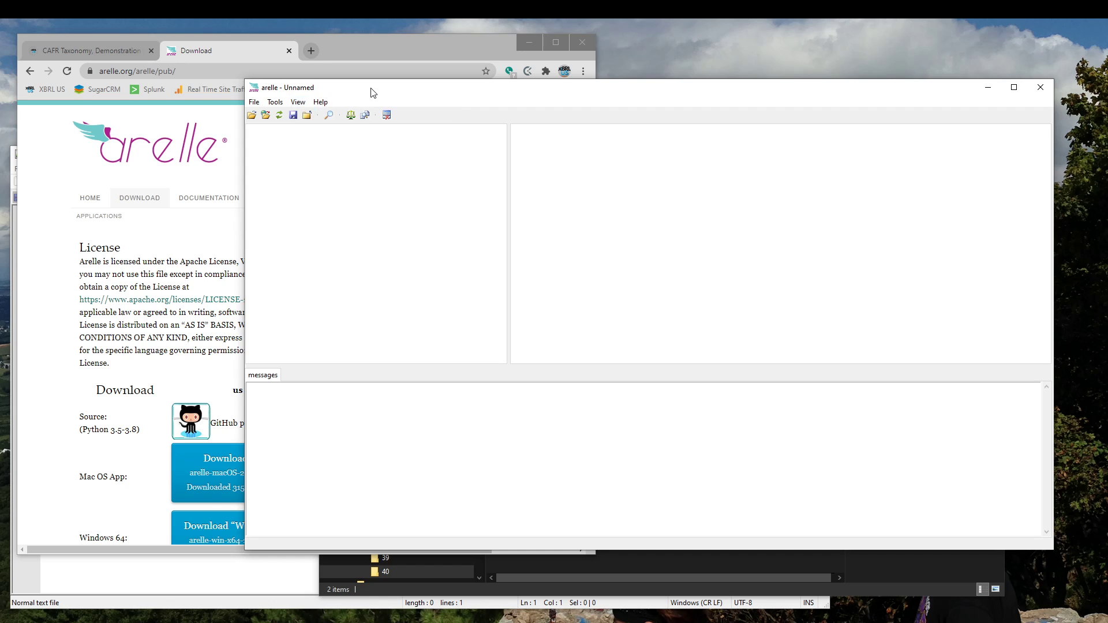
Open ventura.html via File > Open File to render it in the Inline XBRL Viewer.
left_click(254, 103)
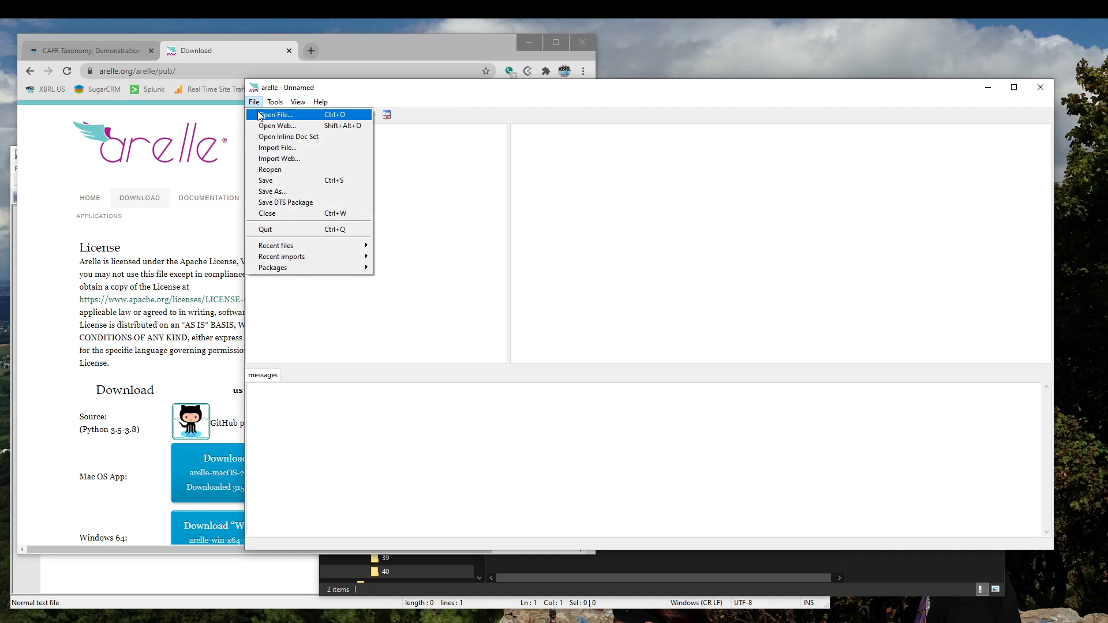
left_click(274, 115)
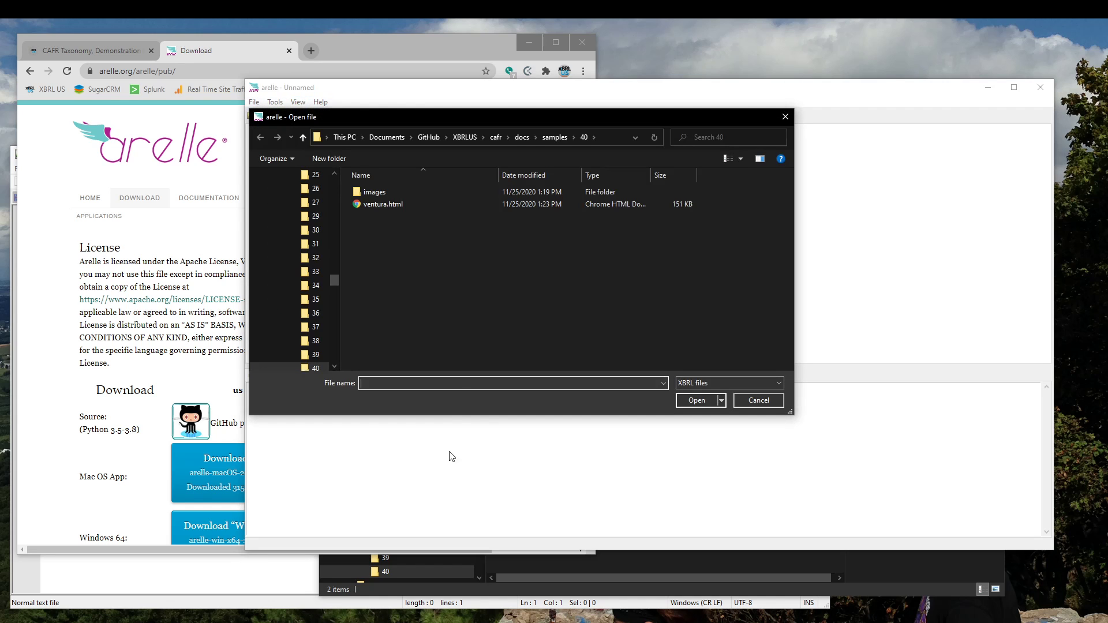
double_click(378, 205)
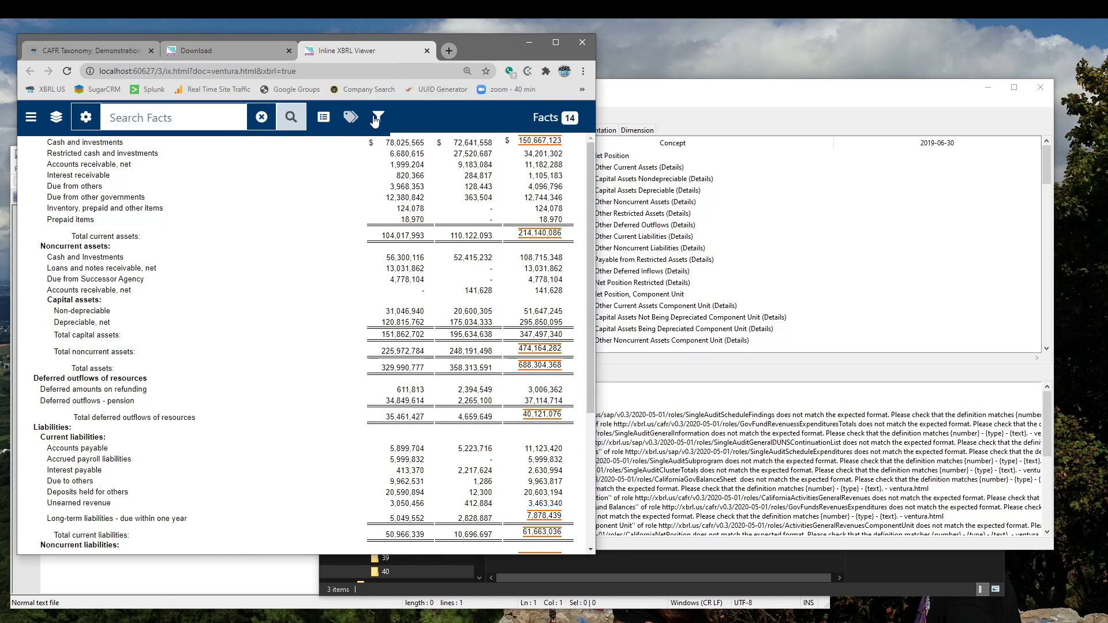
Inspect the Cash and Investments fact 150,667,123 through its labels, references and calculation.
left_click(533, 144)
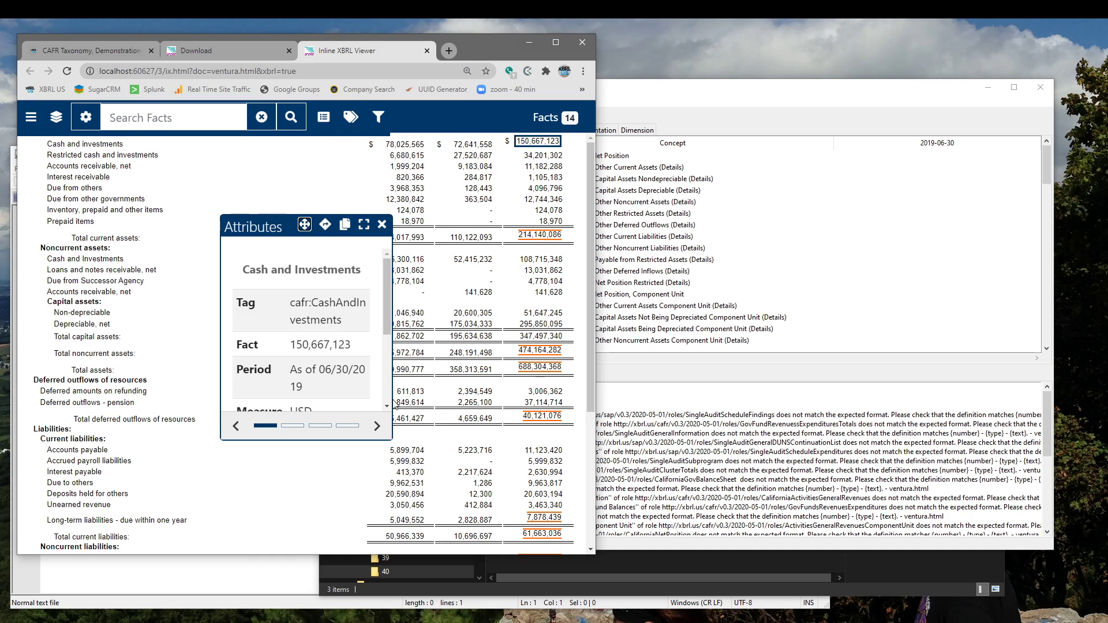
left_click(377, 427)
left_click(378, 428)
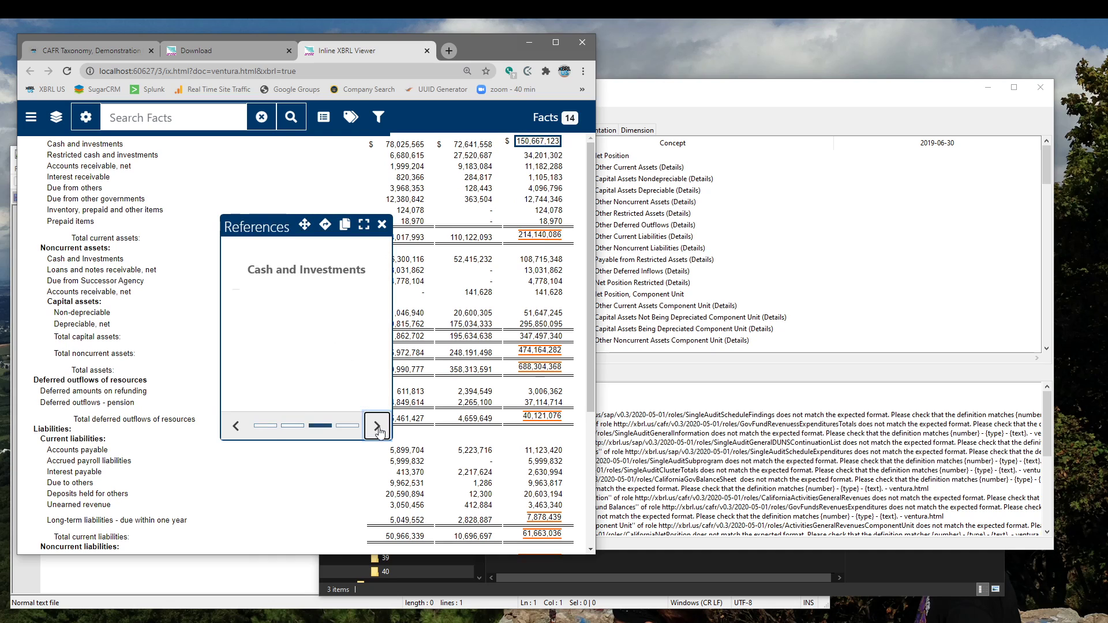
left_click(377, 427)
Inspect the Deferred Outflows of Resources fact 40,121,076 through to calculation, then return to Arelle.
left_click(541, 415)
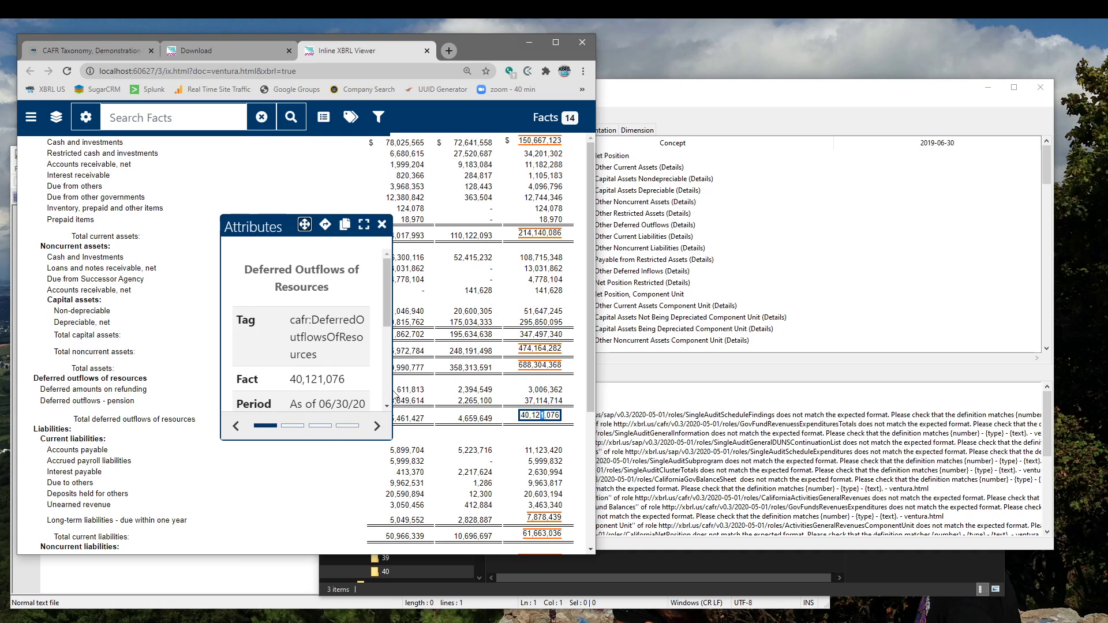
left_click(377, 426)
left_click(377, 426)
left_click(377, 427)
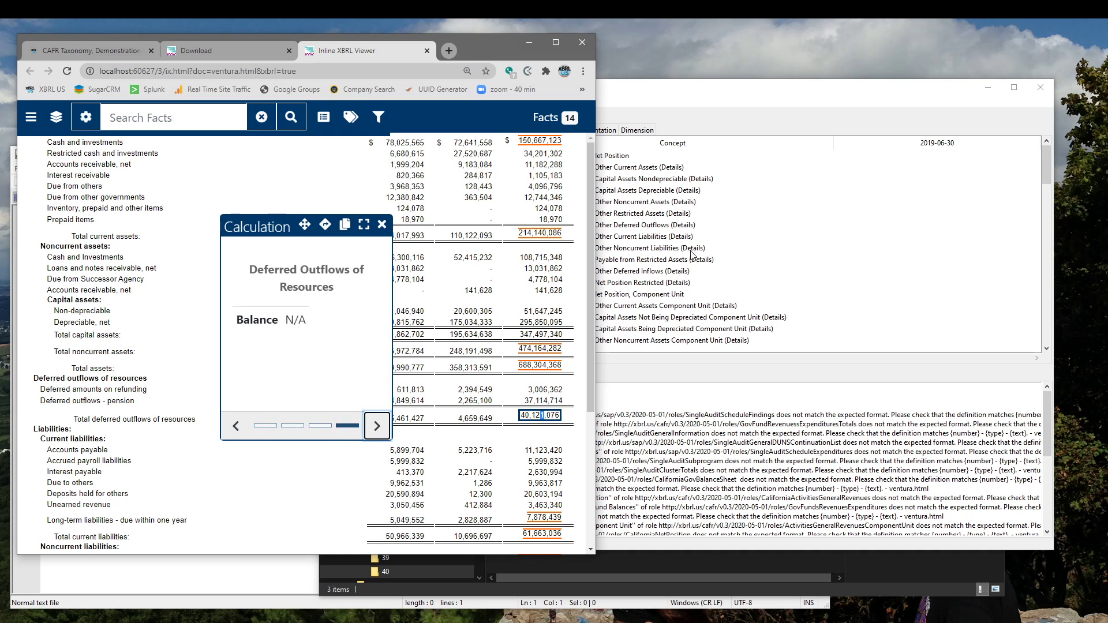
left_click(773, 111)
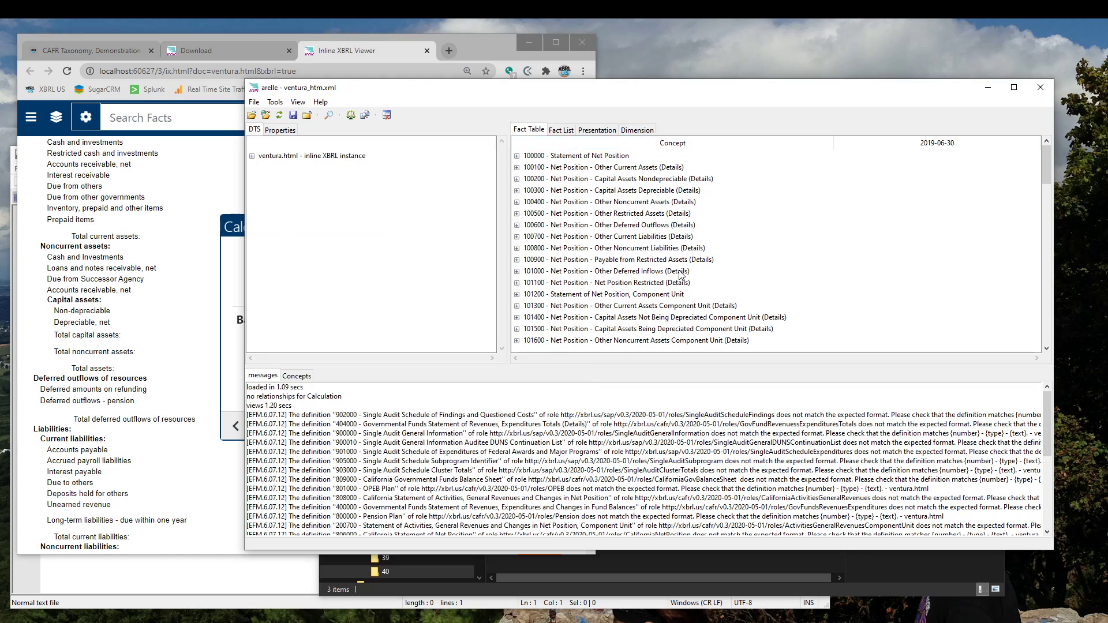
Show the filing's Concepts table in Arelle, then switch to the folder 40 window.
scroll(404, 433, "down", 10)
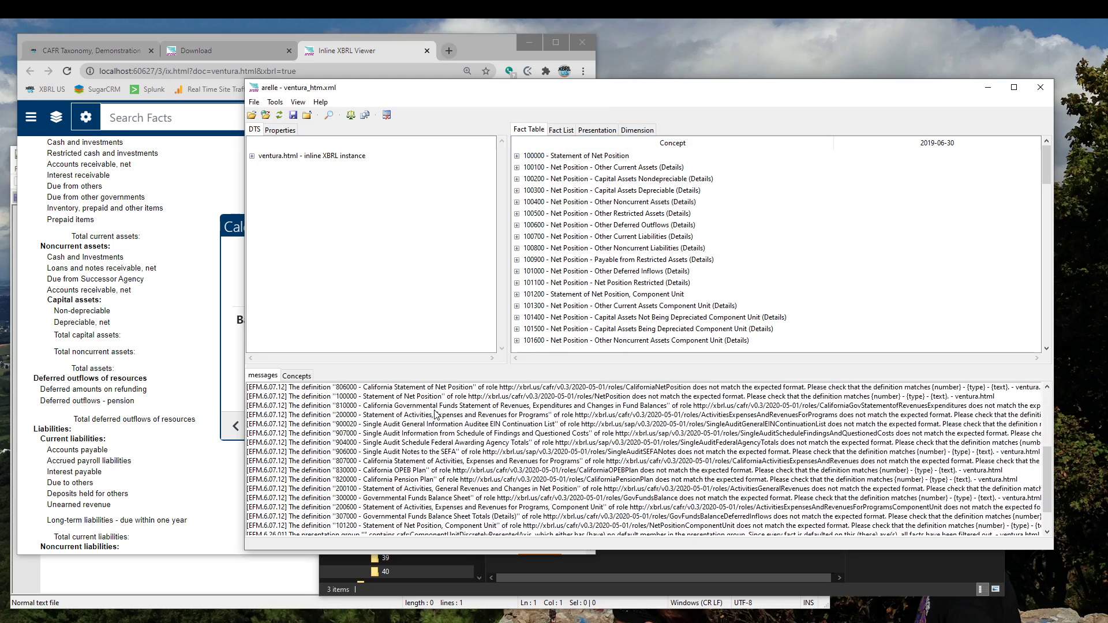
scroll(436, 416, "up", 10)
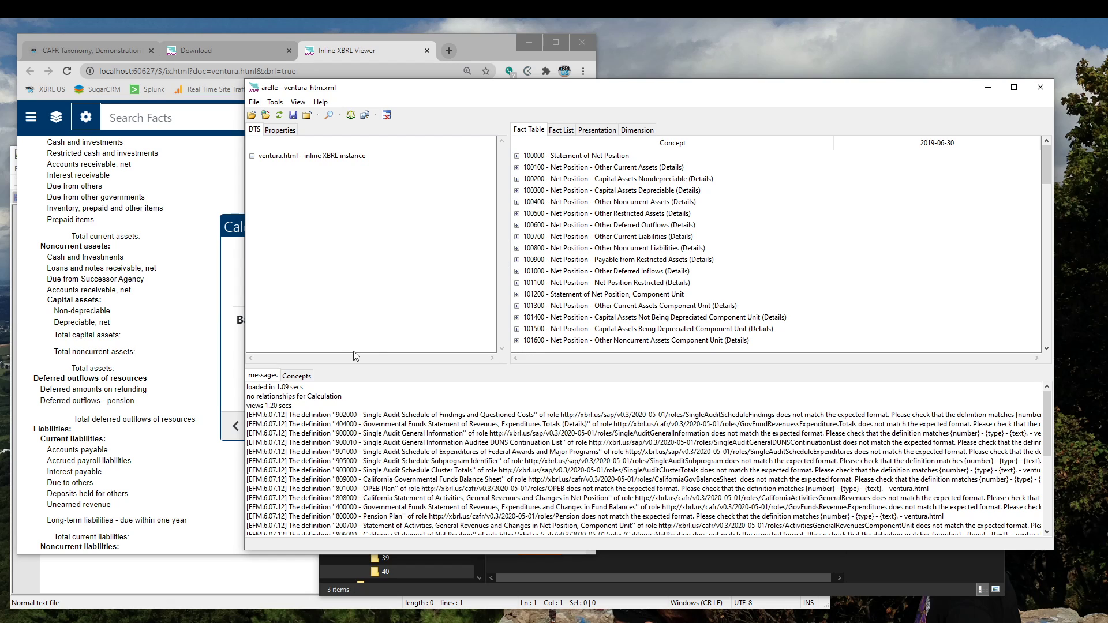
left_click(306, 376)
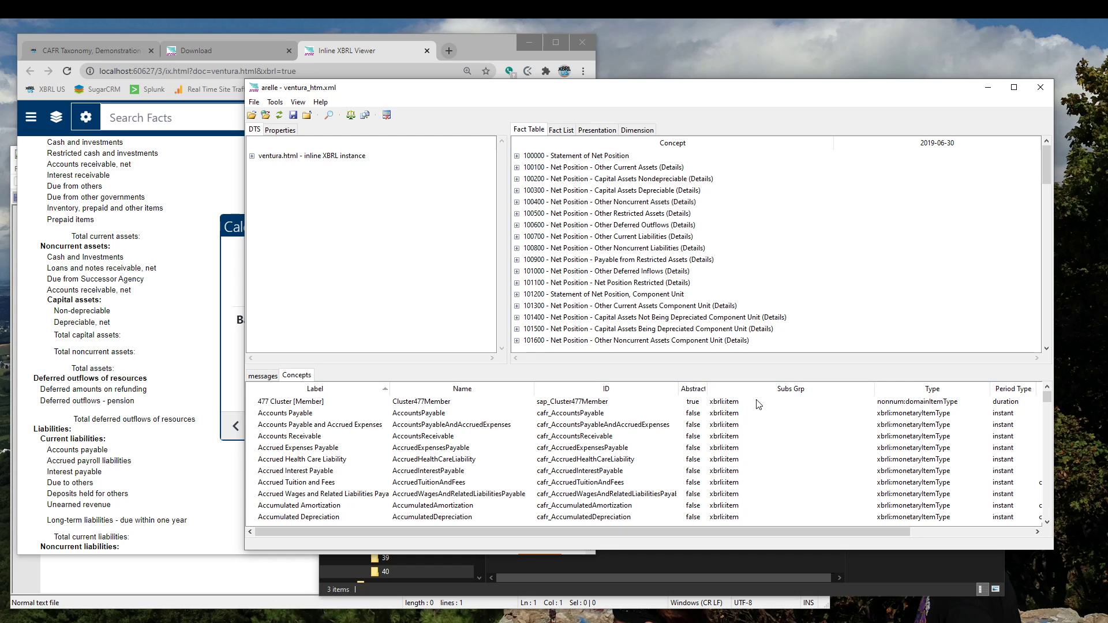
left_click(598, 584)
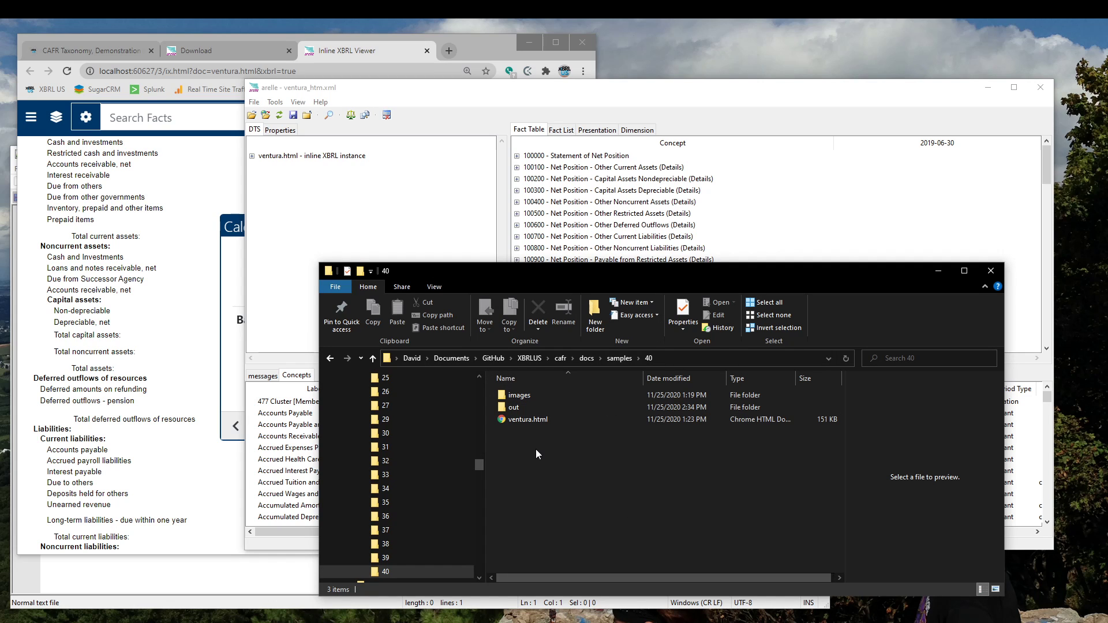
Open MetaLinks.json from the out folder in Notepad++.
left_click(526, 420)
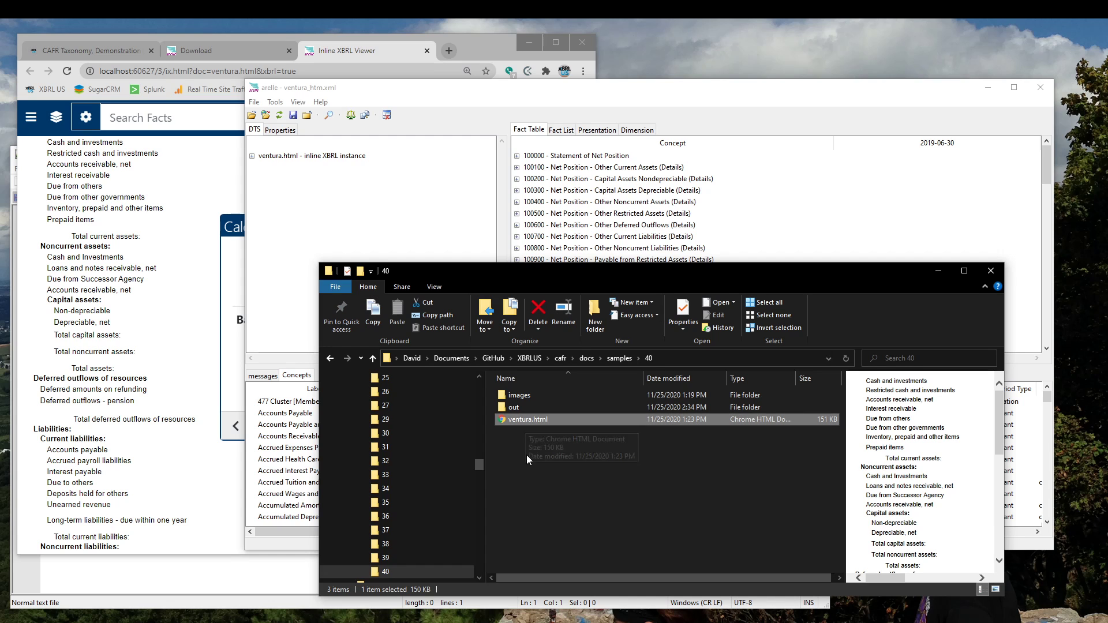
double_click(511, 408)
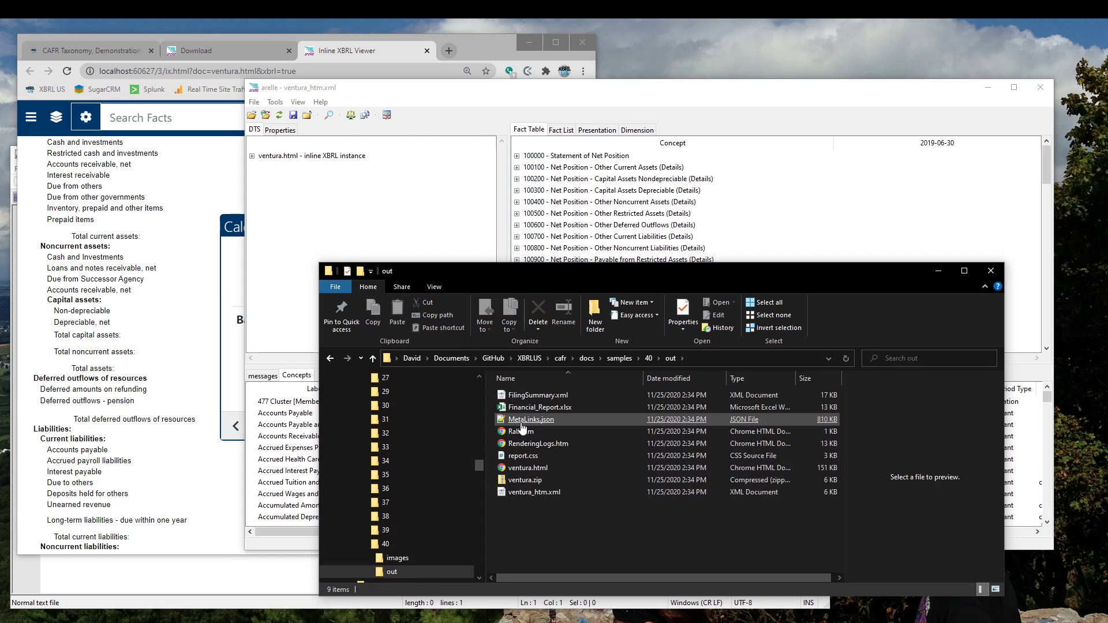
left_click(521, 422)
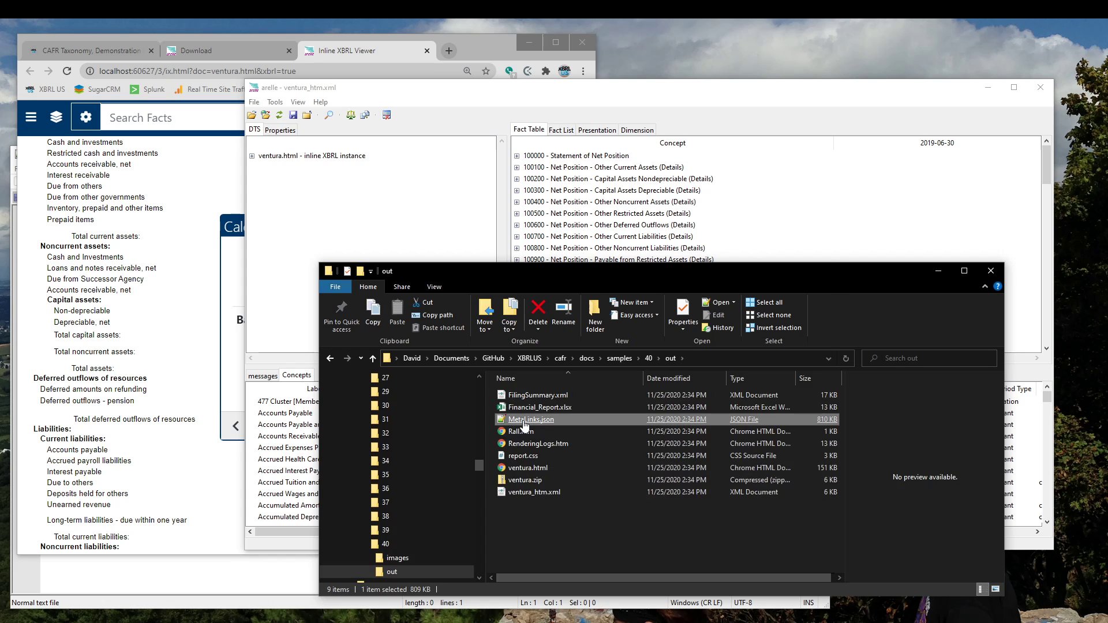
double_click(525, 426)
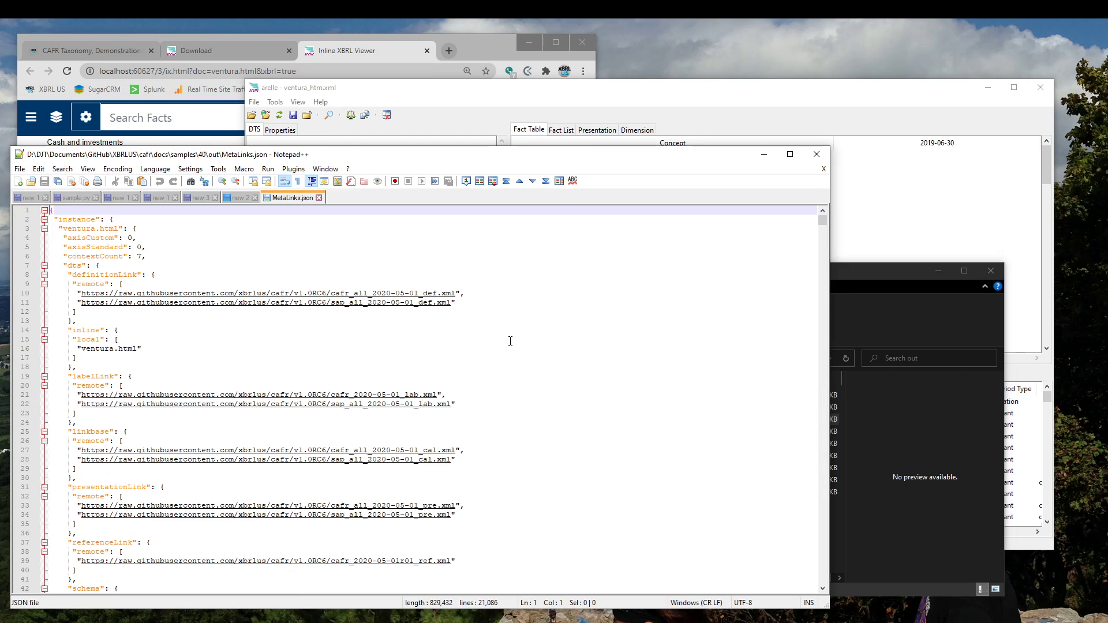
Browse MetaLinks.json down to line 3763, then return to the Inline XBRL Viewer.
scroll(525, 338, "down", 20)
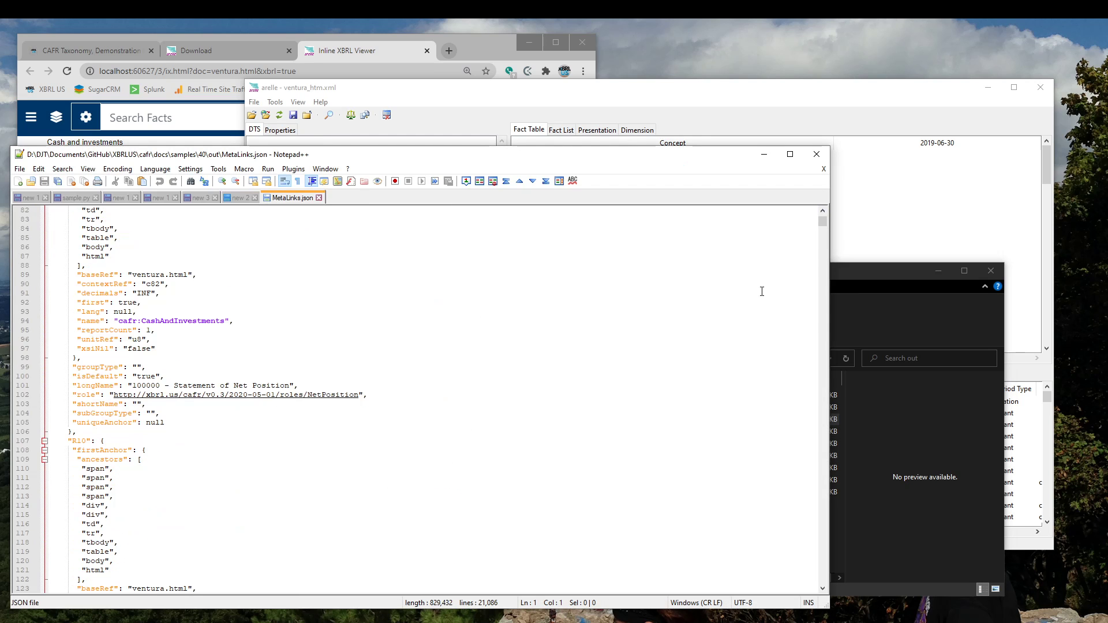
left_click_drag(822, 222, 824, 284)
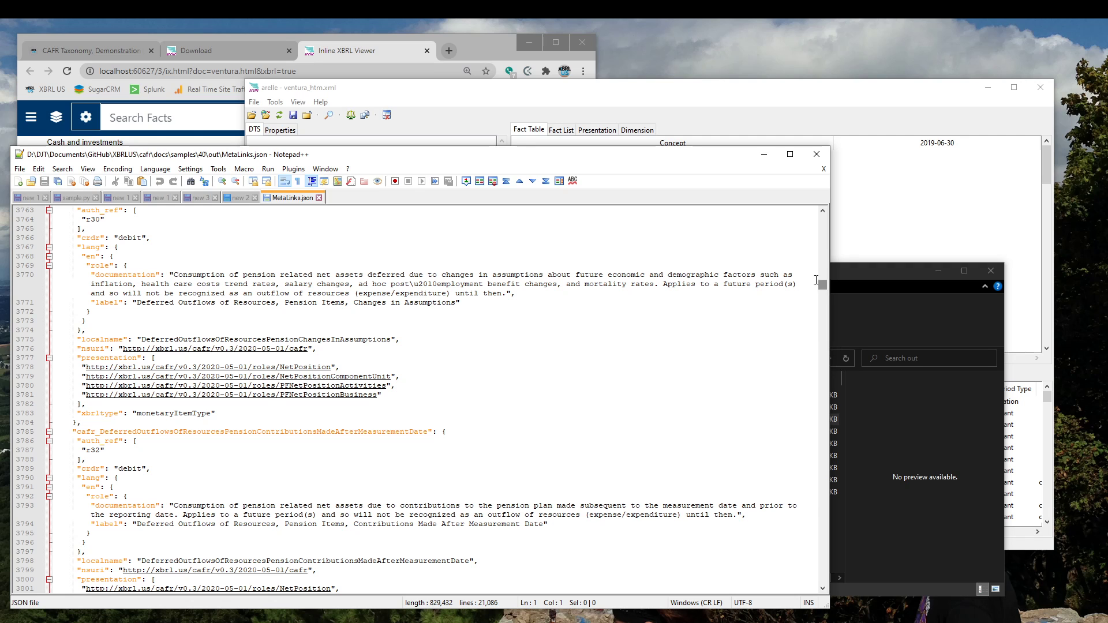
left_click(354, 52)
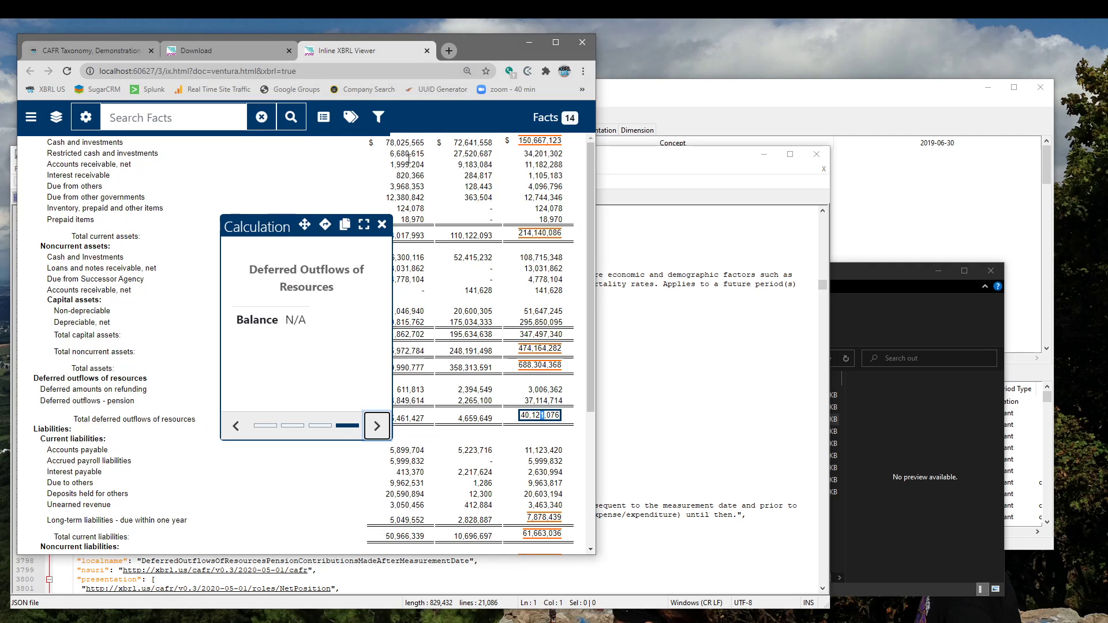